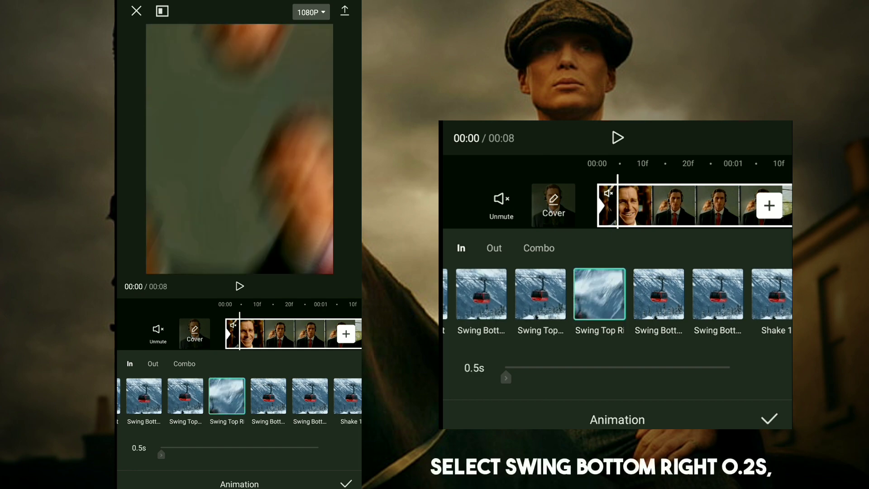
# Step: Shorten the first clip's Swing animation to 0.2s and give the next clip Swing Top Right at 0.1s
pyautogui.moveTo(187, 454); pyautogui.dragTo(174, 454)
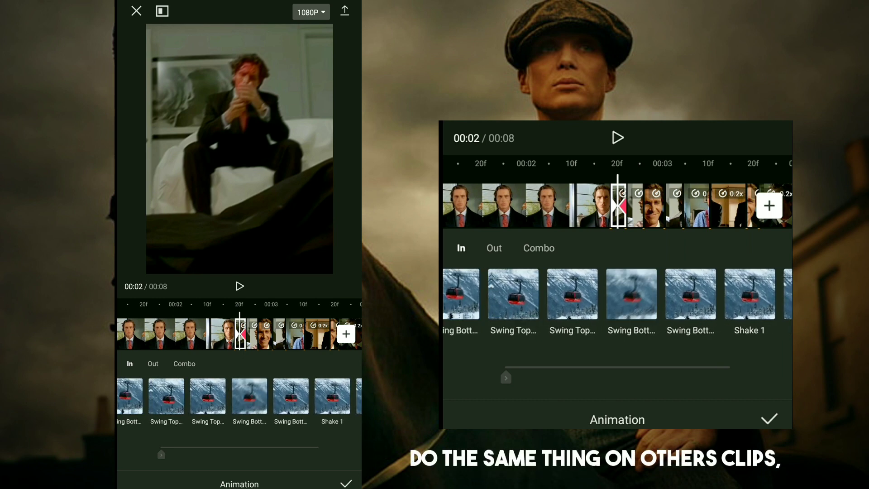
pyautogui.click(207, 396)
pyautogui.moveTo(224, 454); pyautogui.dragTo(318, 455)
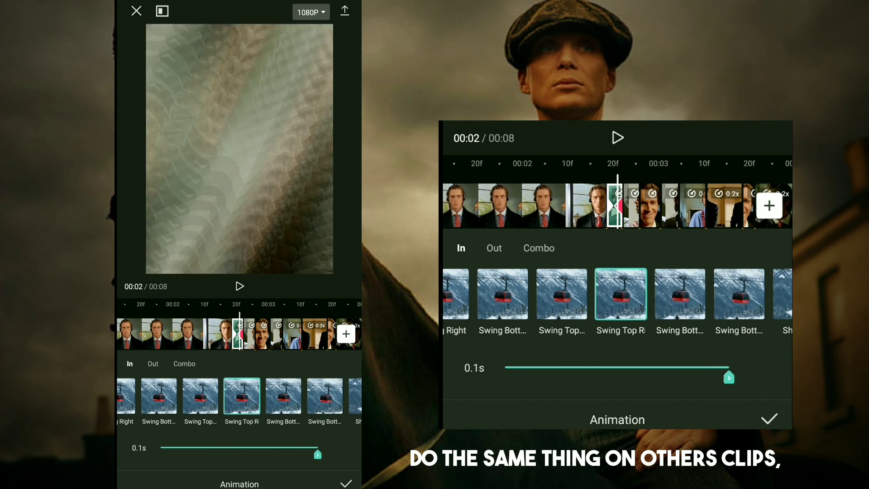
# Step: Apply Swing entrance animations to the next several clips in the sequence
pyautogui.click(236, 334)
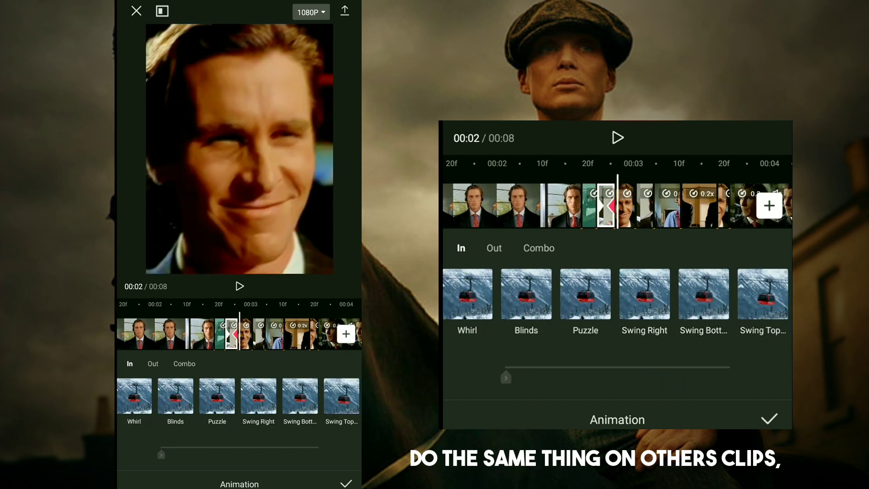
pyautogui.moveTo(149, 396)
pyautogui.mouseDown()
pyautogui.moveTo(344, 397)
pyautogui.moveTo(135, 396)
pyautogui.mouseUp()
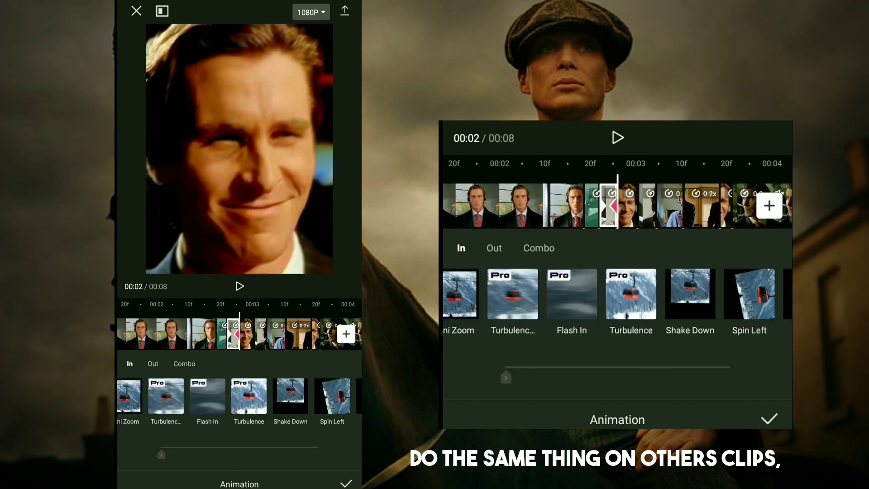
pyautogui.click(240, 334)
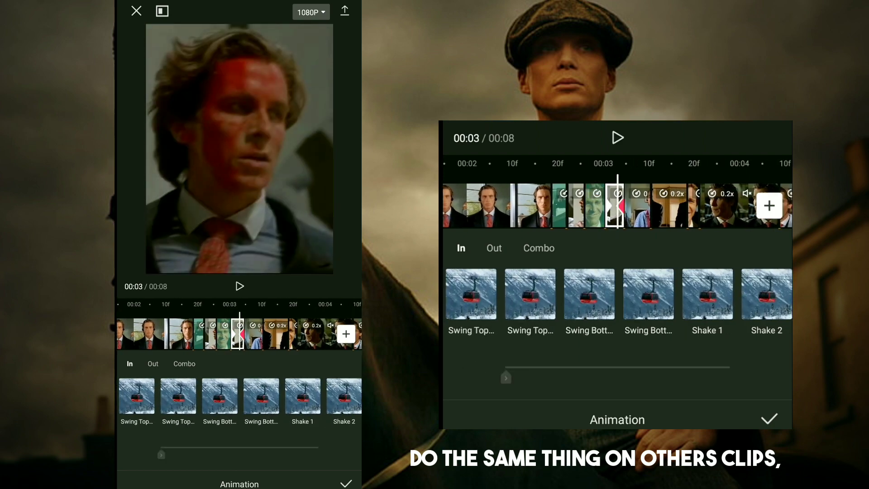
pyautogui.click(240, 396)
pyautogui.click(238, 334)
pyautogui.click(241, 396)
pyautogui.click(237, 334)
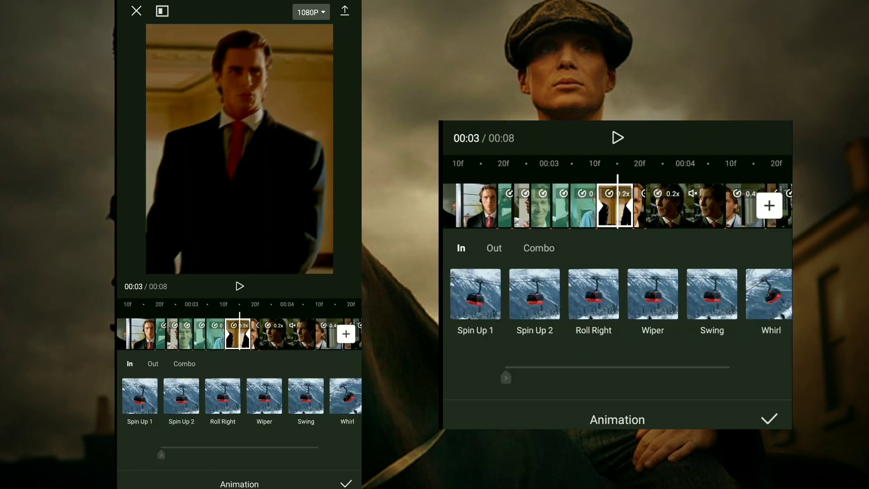
pyautogui.click(186, 396)
pyautogui.click(259, 334)
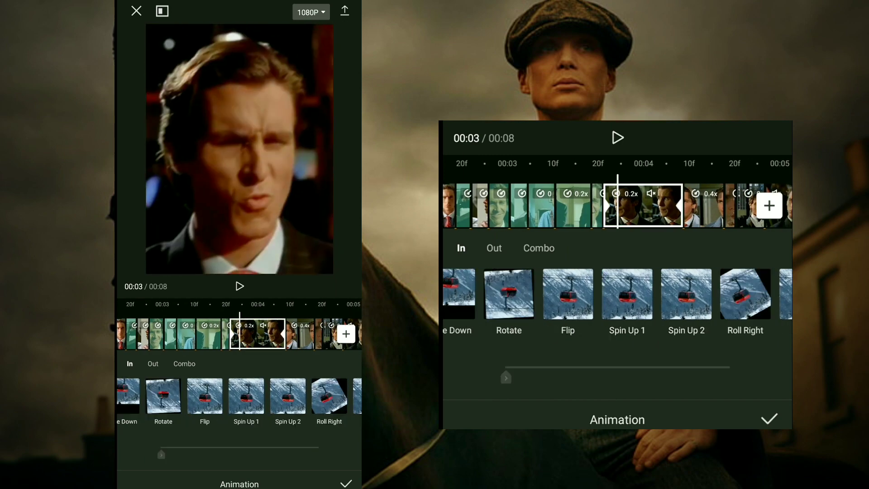
# Step: Give the 0.4x clip and the clips after it Swing entrance animations
pyautogui.click(302, 333)
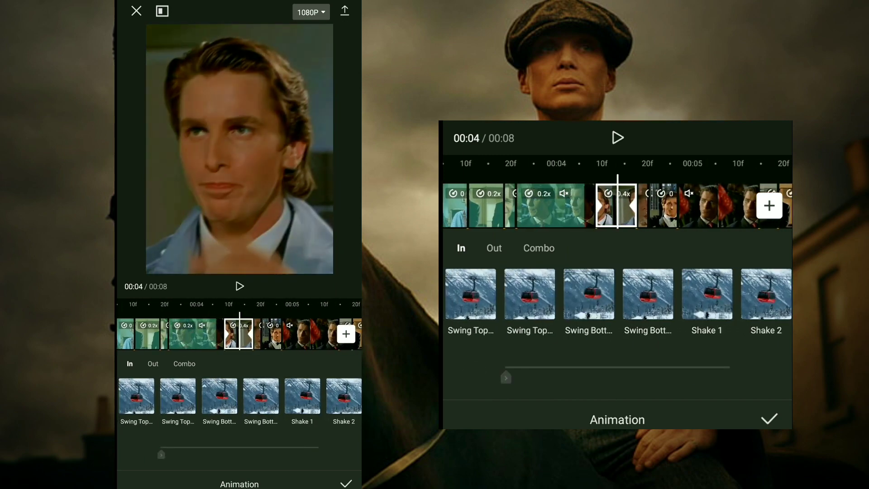
pyautogui.click(219, 396)
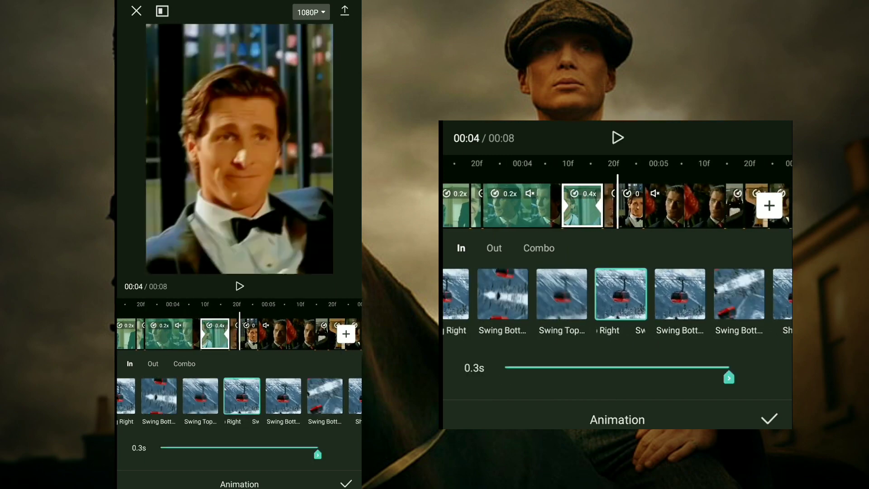
pyautogui.click(271, 334)
pyautogui.click(219, 396)
pyautogui.click(267, 334)
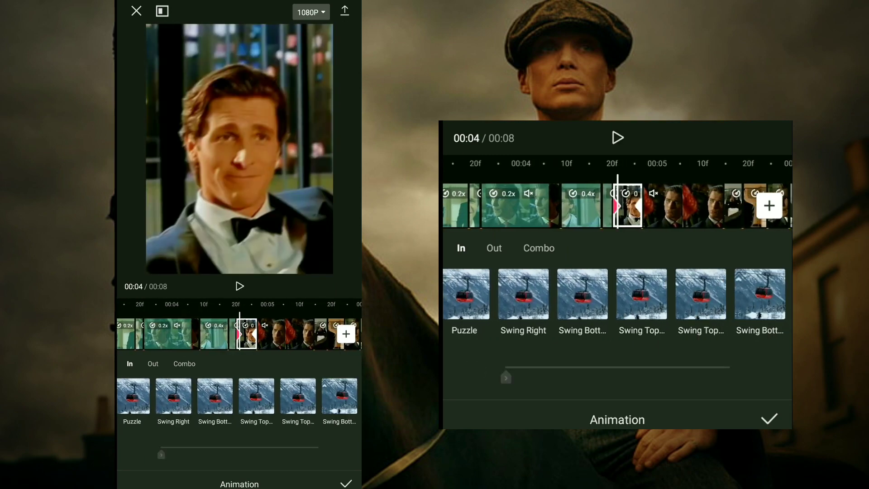
pyautogui.click(242, 396)
pyautogui.click(272, 333)
# Step: Apply Swing Top Right at 0.2s, then Swing entrances to the narrow clips that follow
pyautogui.click(242, 396)
pyautogui.moveTo(291, 454); pyautogui.dragTo(217, 454)
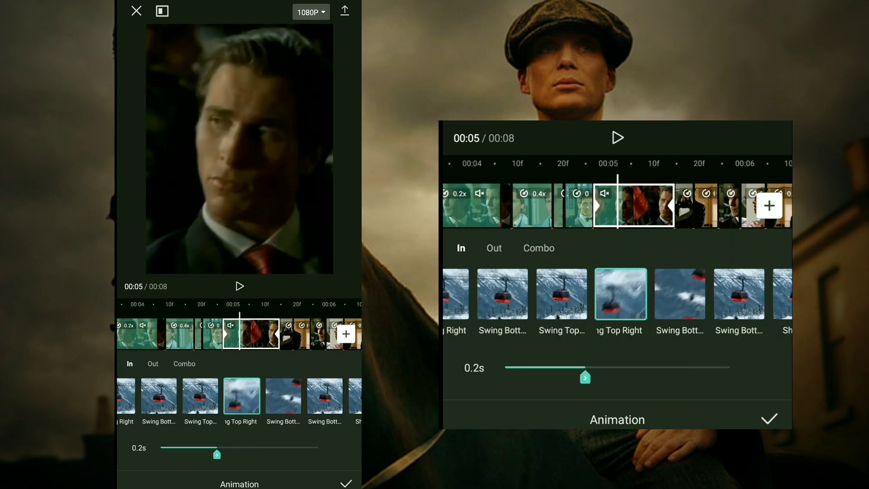
pyautogui.click(287, 335)
pyautogui.click(242, 396)
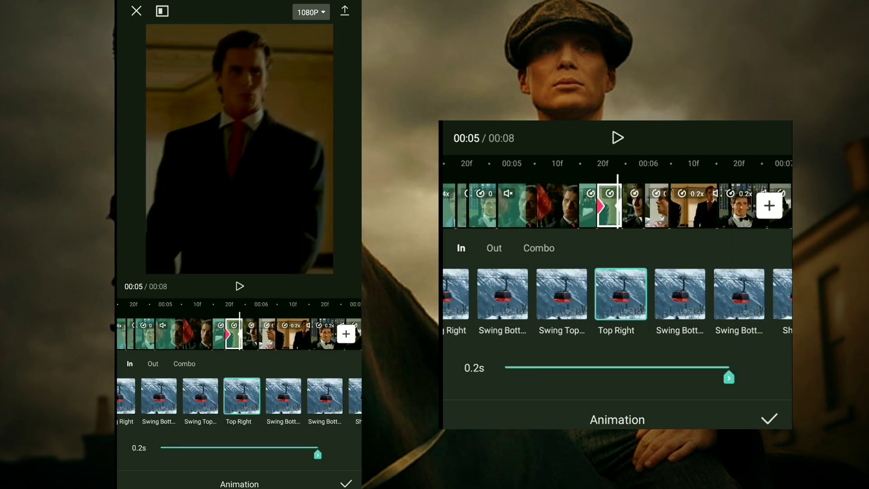
pyautogui.click(253, 334)
pyautogui.click(252, 333)
pyautogui.click(242, 396)
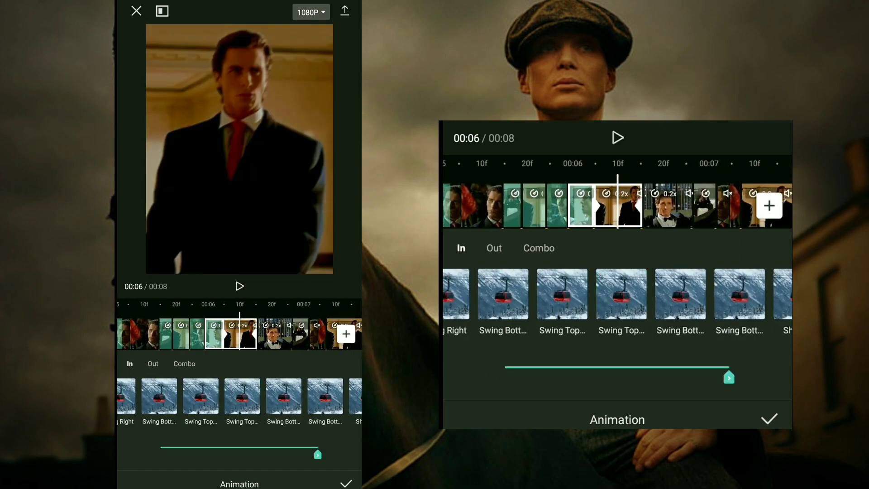
pyautogui.click(240, 396)
# Step: Add Swing entrances to the remaining clips through the last one and confirm
pyautogui.click(272, 335)
pyautogui.click(241, 396)
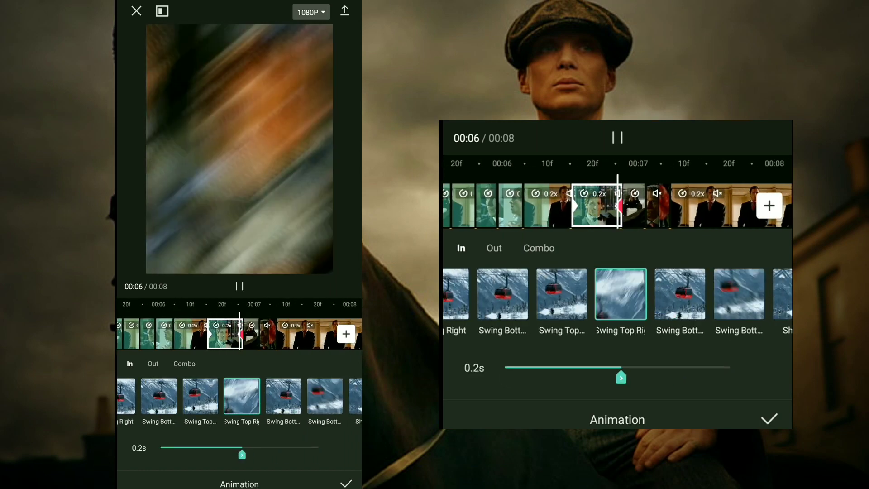
pyautogui.click(263, 335)
pyautogui.click(242, 396)
pyautogui.click(262, 335)
pyautogui.click(242, 397)
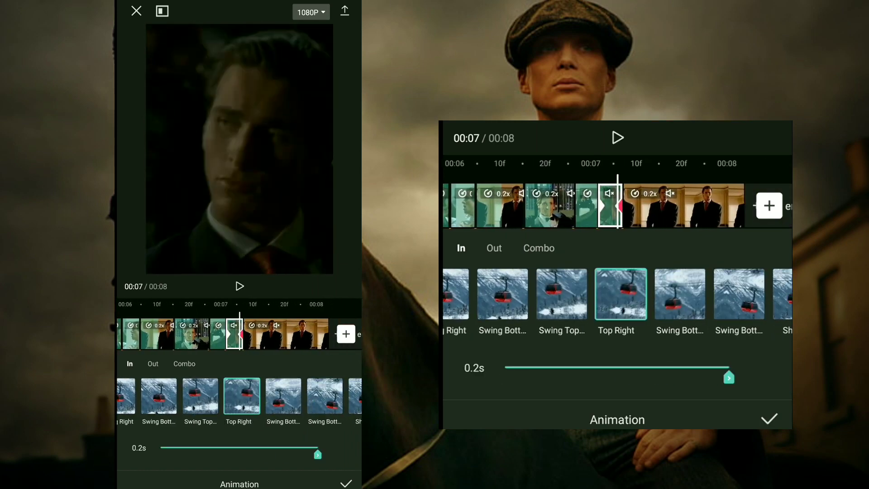
pyautogui.click(271, 335)
pyautogui.click(242, 396)
pyautogui.click(346, 484)
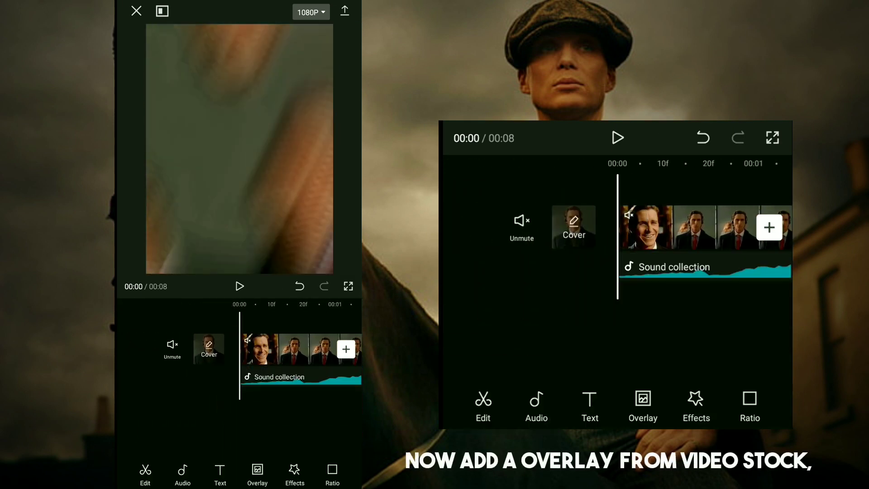
# Step: Add the plain white stock clip as a full-frame overlay and set its blend mode to Overlay
pyautogui.click(257, 473)
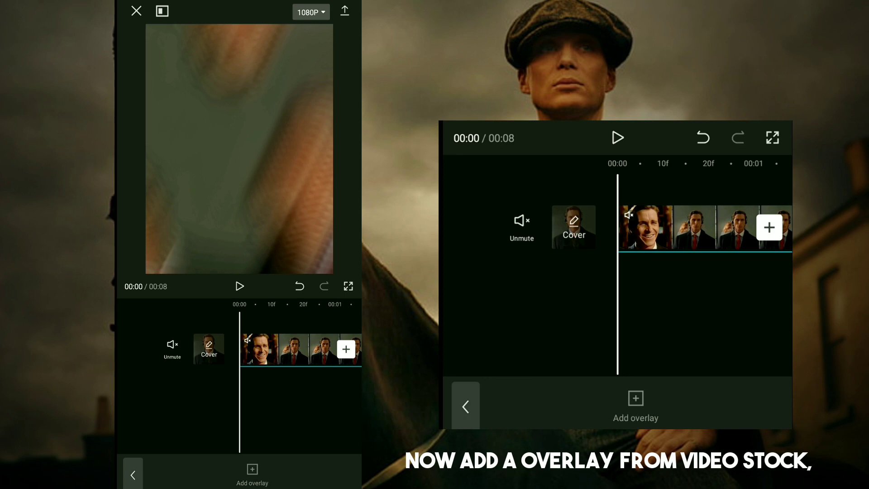
pyautogui.click(252, 473)
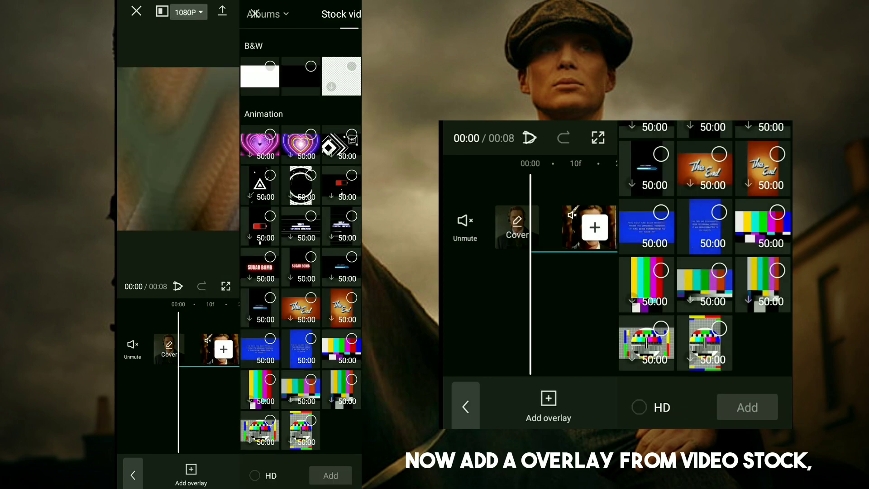
pyautogui.click(271, 67)
pyautogui.click(330, 476)
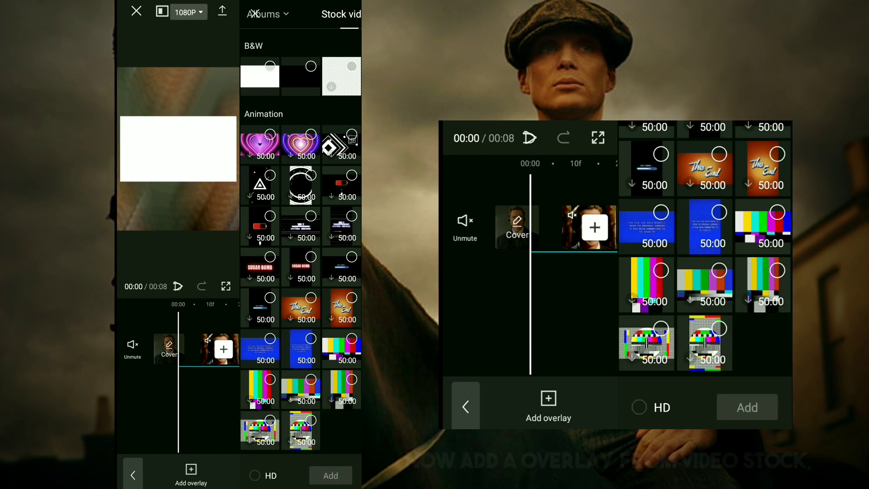
pyautogui.scroll(5, 240, 149)
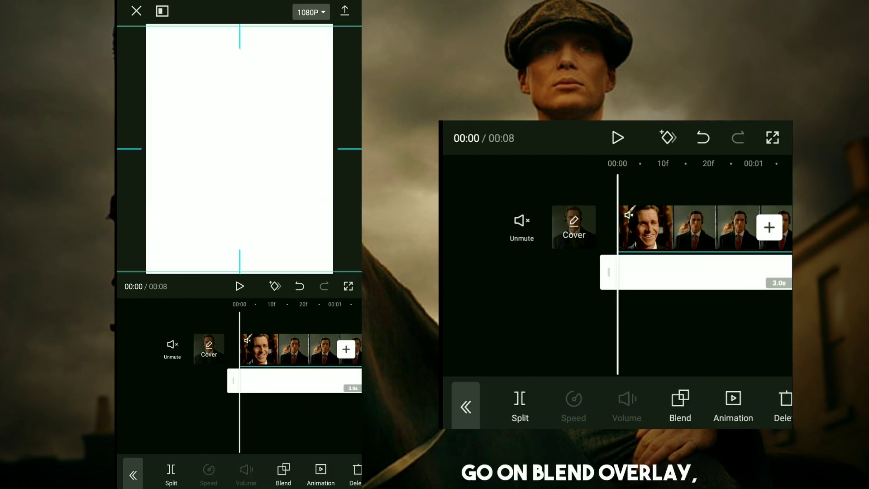
pyautogui.click(207, 474)
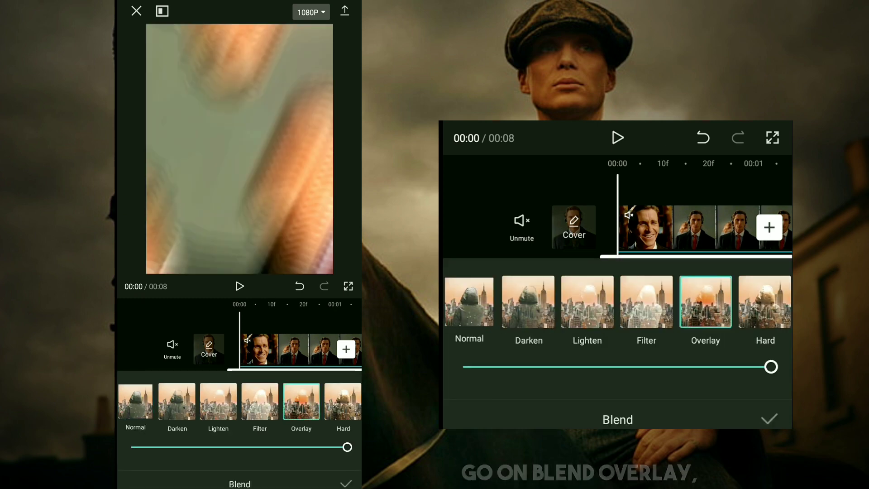
pyautogui.click(346, 483)
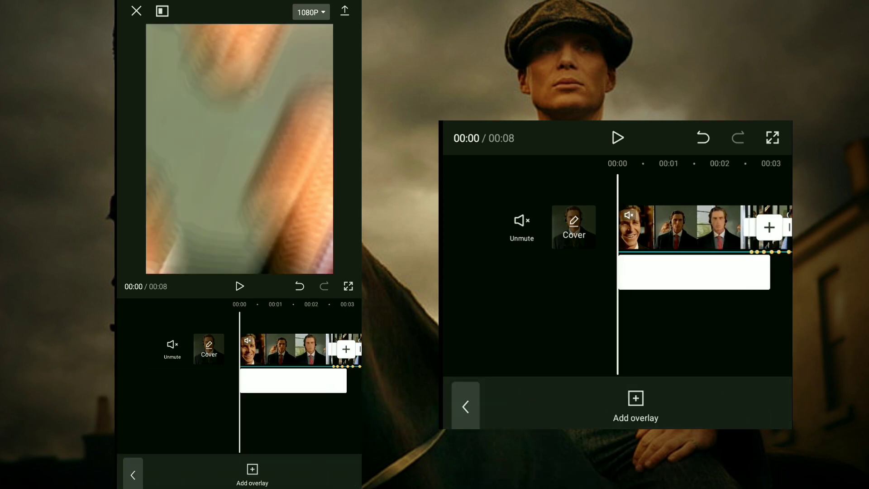
# Step: Trim the white overlay clip's end down to 2.6s
pyautogui.click(293, 380)
pyautogui.moveTo(289, 421); pyautogui.dragTo(241, 421)
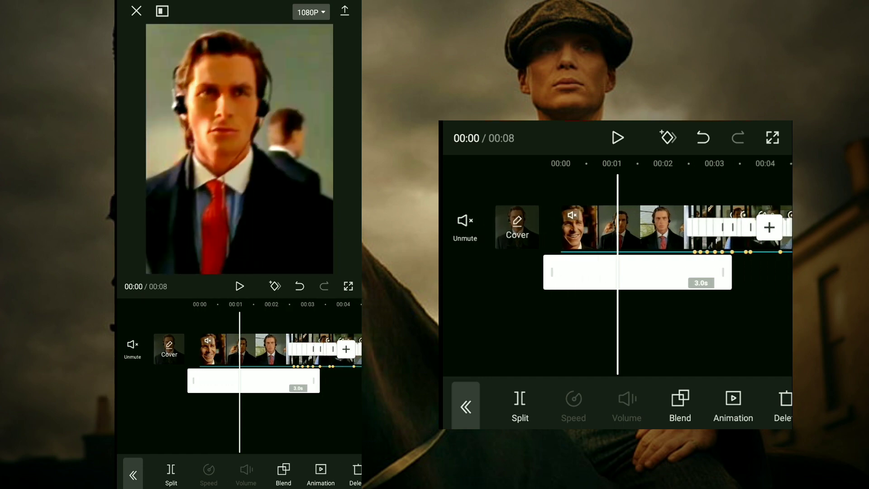
pyautogui.moveTo(310, 380); pyautogui.dragTo(296, 380)
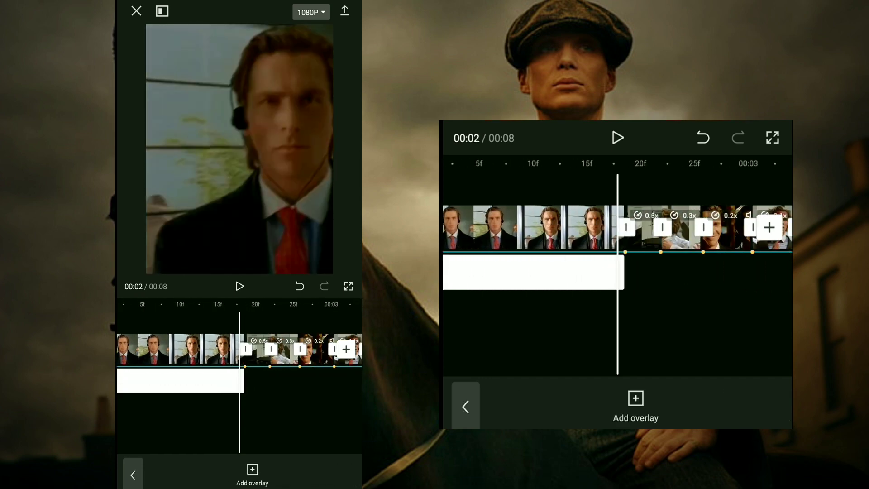
# Step: Give the overlay a Fade Out exit animation spanning its full length
pyautogui.click(320, 473)
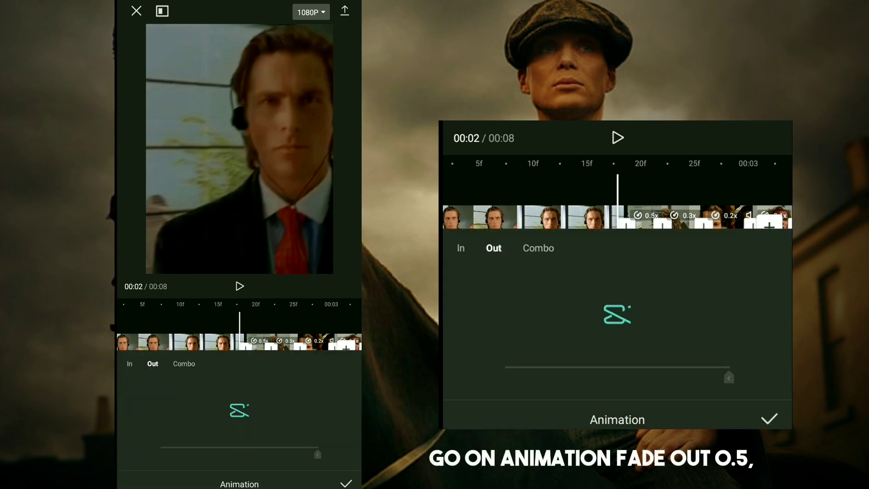
pyautogui.hscroll(3, 240, 396)
pyautogui.hscroll(3, 239, 396)
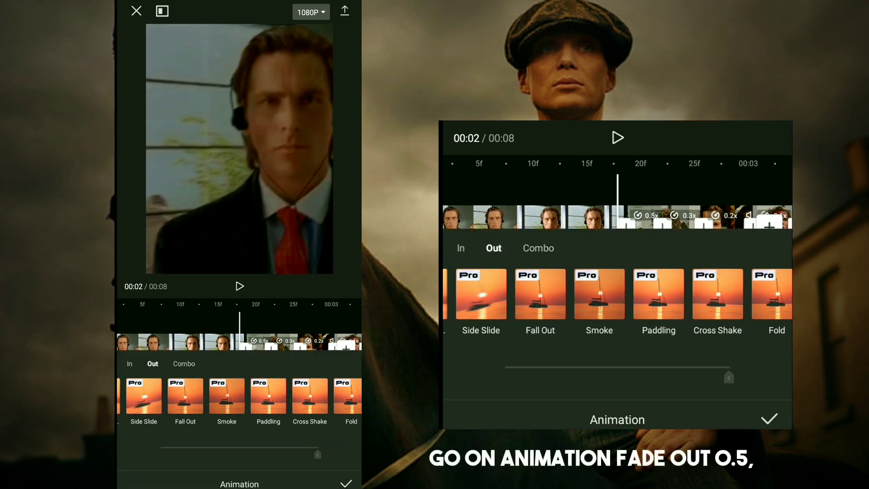
pyautogui.hscroll(3, 240, 396)
pyautogui.hscroll(3, 239, 396)
pyautogui.click(210, 396)
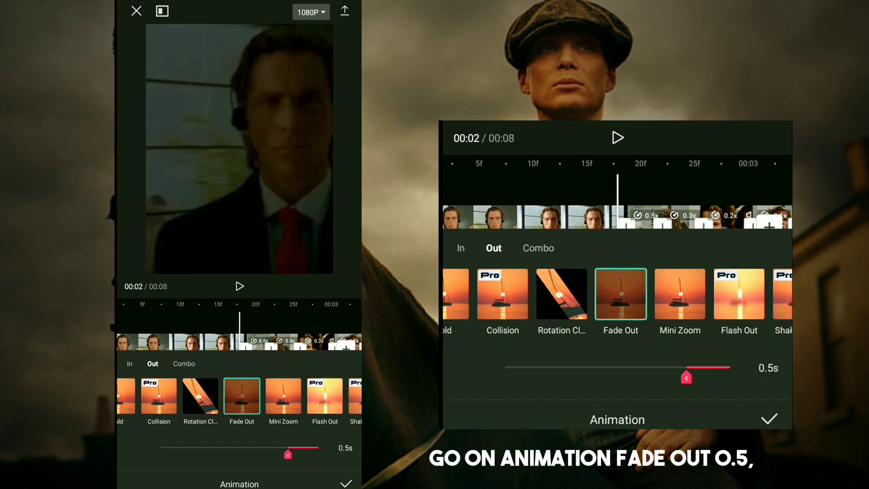
pyautogui.moveTo(288, 454); pyautogui.dragTo(161, 454)
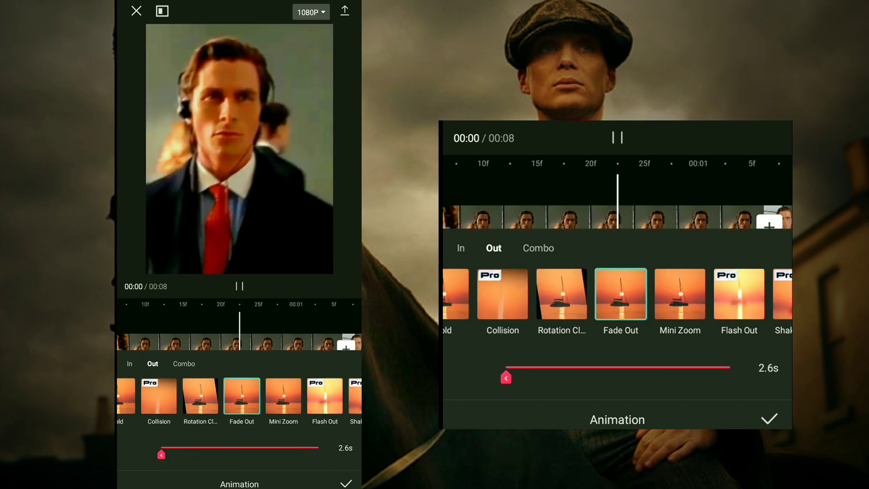
pyautogui.click(346, 484)
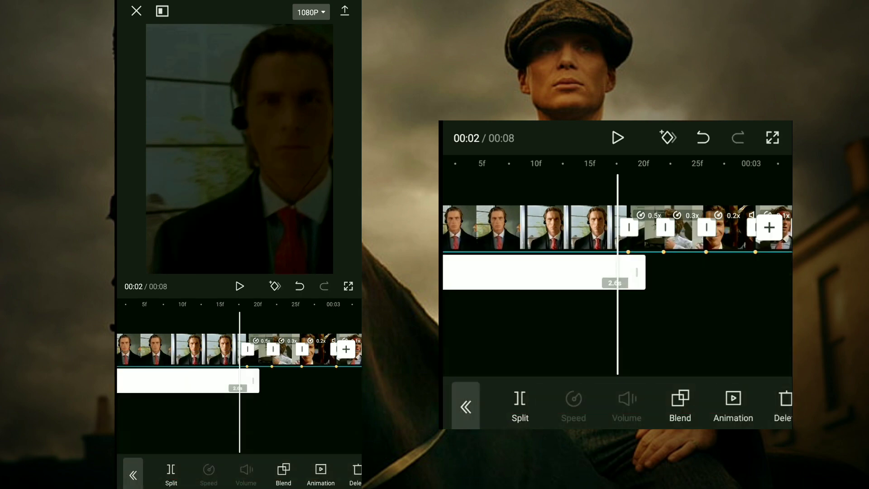